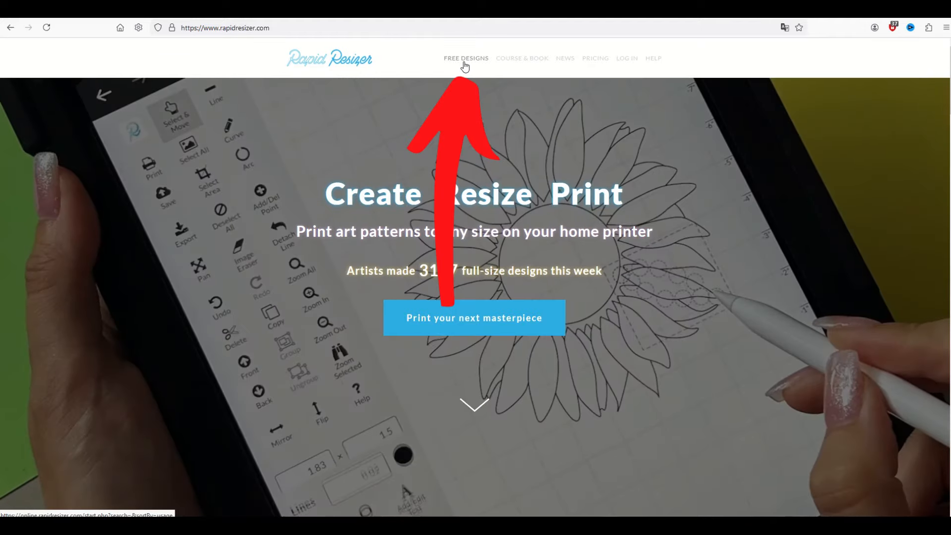
# Step: Open Rapid Resizer's free designs library and search it for FOOTBALL
pyautogui.click(464, 62)
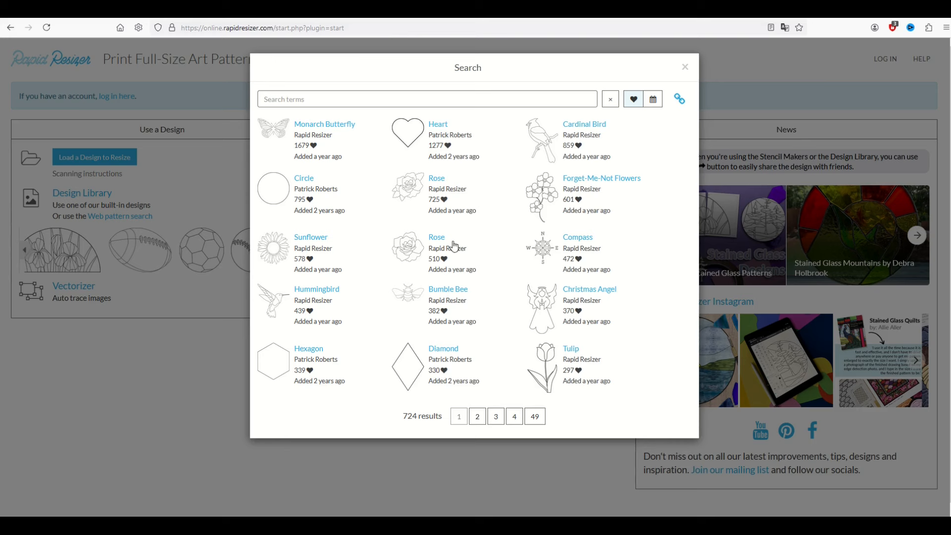
pyautogui.click(272, 102)
pyautogui.write('FOOTBALL')
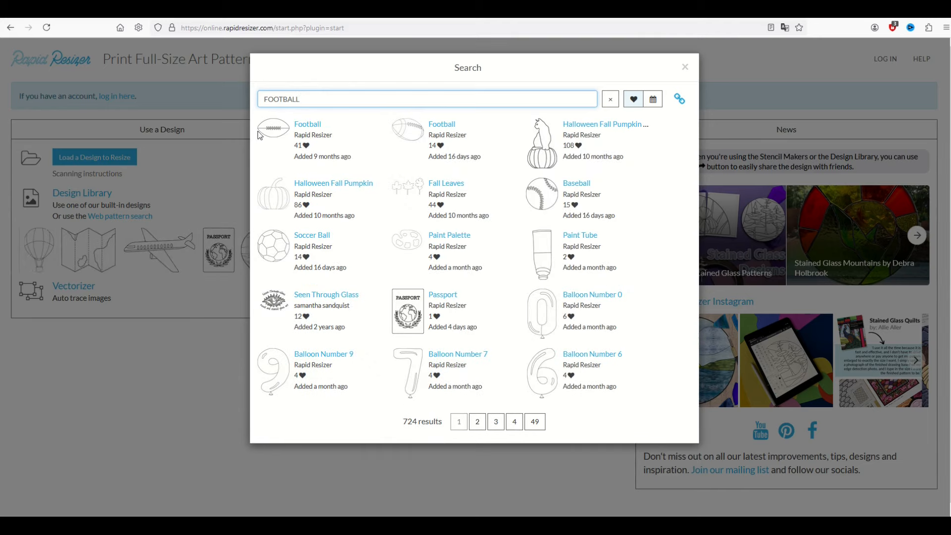
# Step: Search the design library for CAT, then clear the search terms
pyautogui.doubleClick(314, 96)
pyautogui.write('CAT')
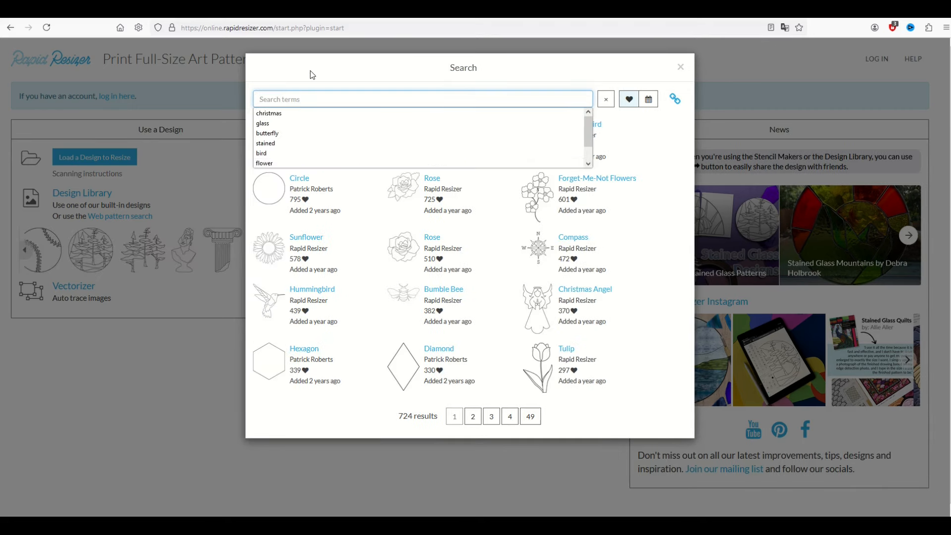
pyautogui.click(311, 74)
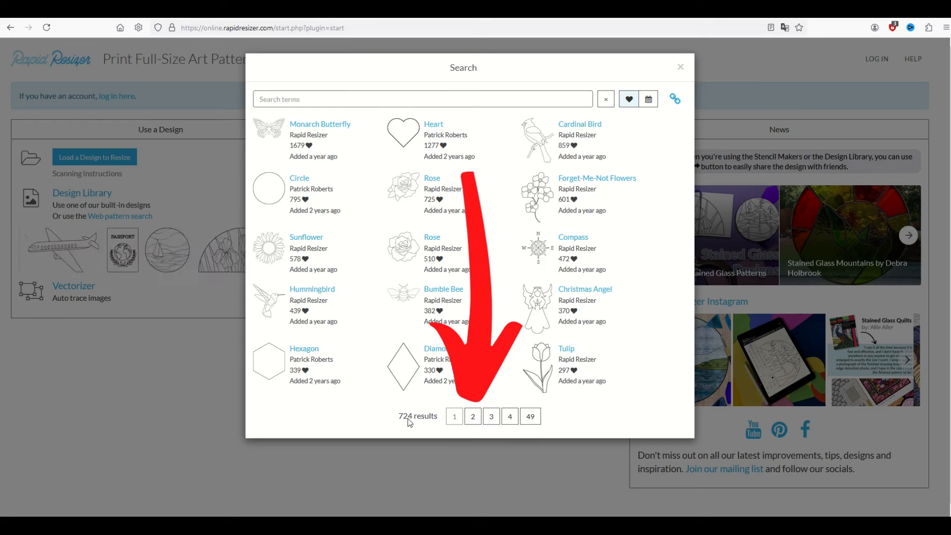
# Step: Browse pages 2 to 4 of the design library and view the American Robin Bird design's details
pyautogui.click(473, 421)
pyautogui.click(479, 411)
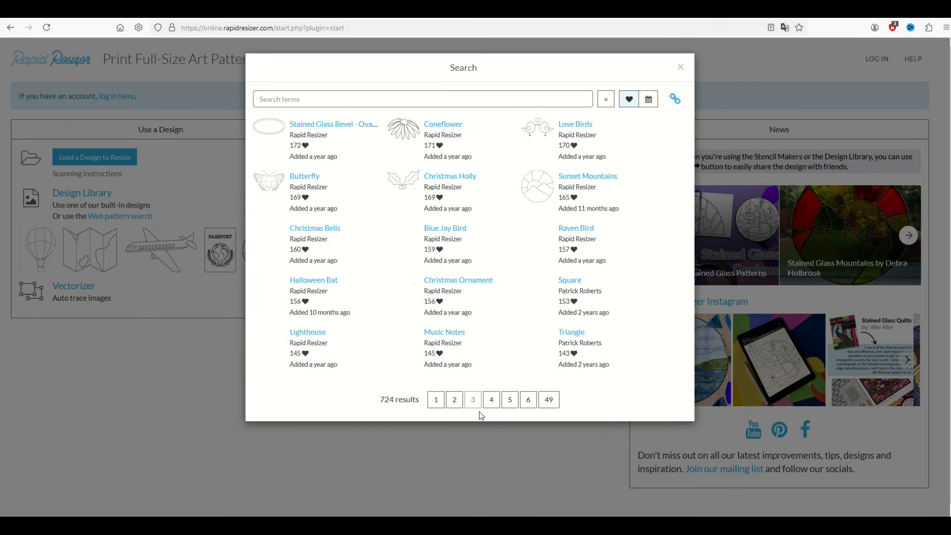
pyautogui.click(490, 404)
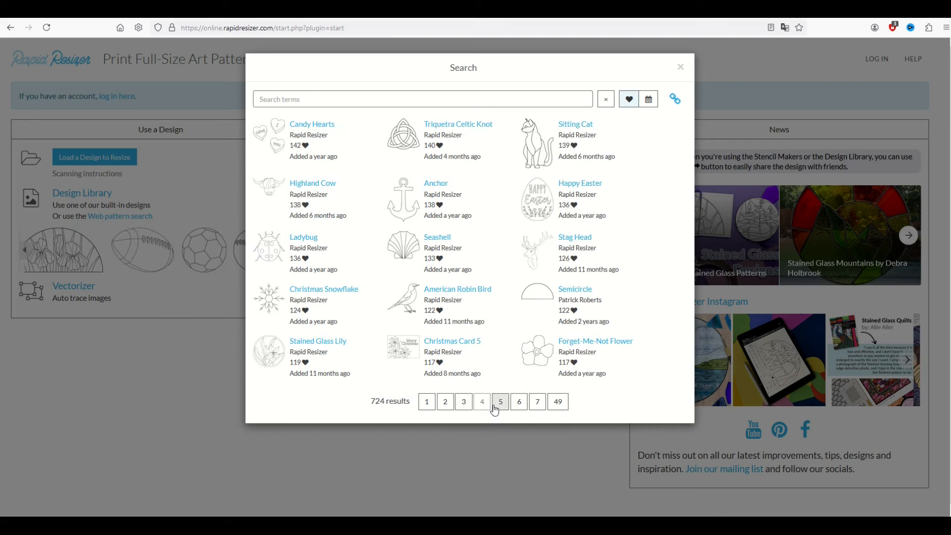
pyautogui.click(434, 294)
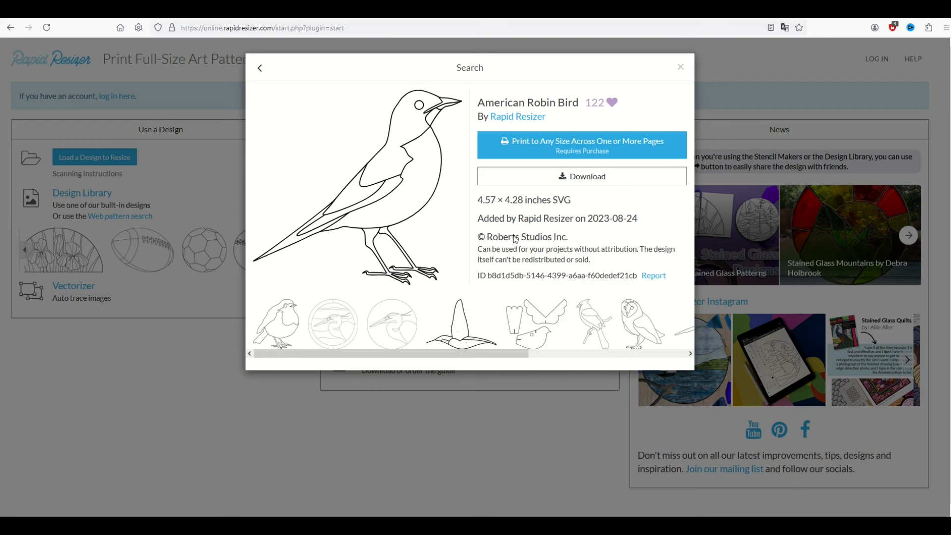
pyautogui.click(229, 291)
# Step: Search the design library for FOOTBALL and open the tilted football with striped ends
pyautogui.click(296, 99)
pyautogui.write('FOOTBALL')
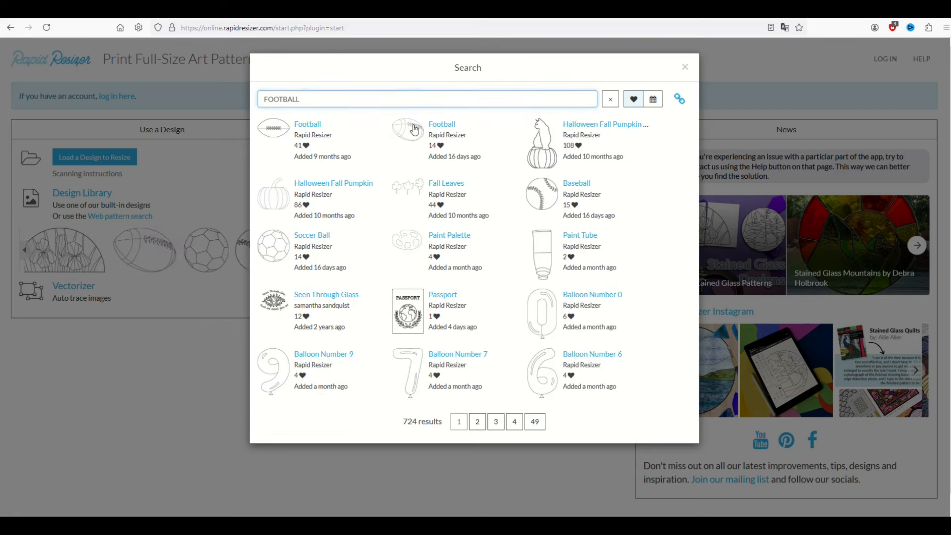
pyautogui.click(346, 128)
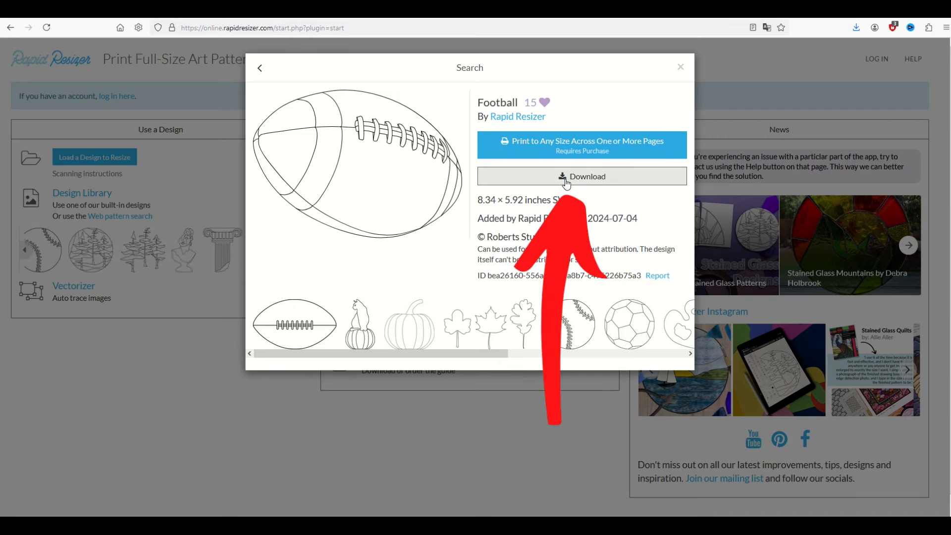
# Step: Open the football design's download and try to save it to the computer as Football.png
pyautogui.click(571, 179)
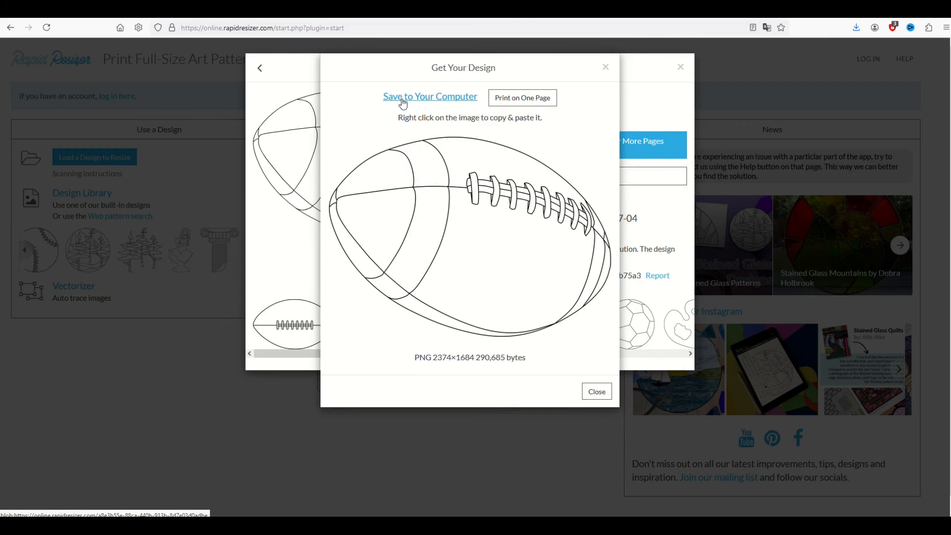
pyautogui.click(403, 102)
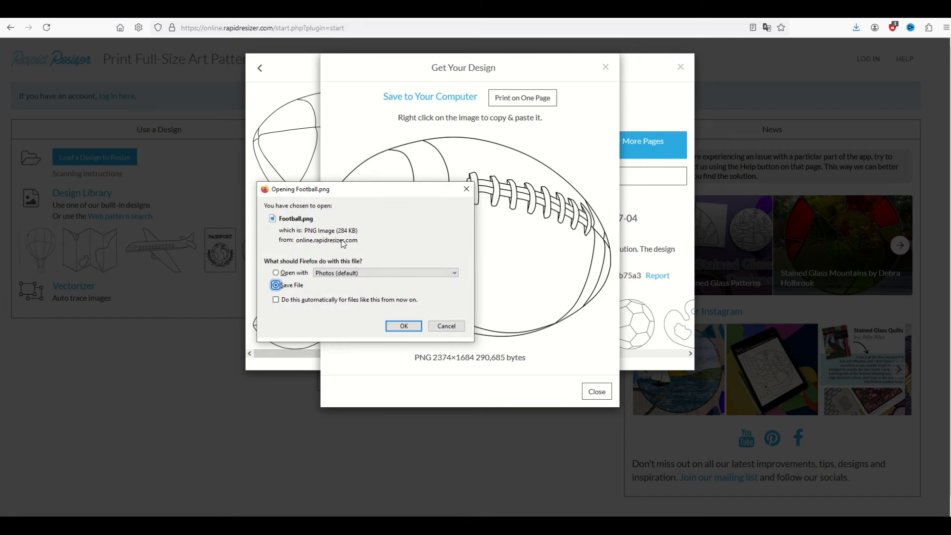
pyautogui.click(466, 189)
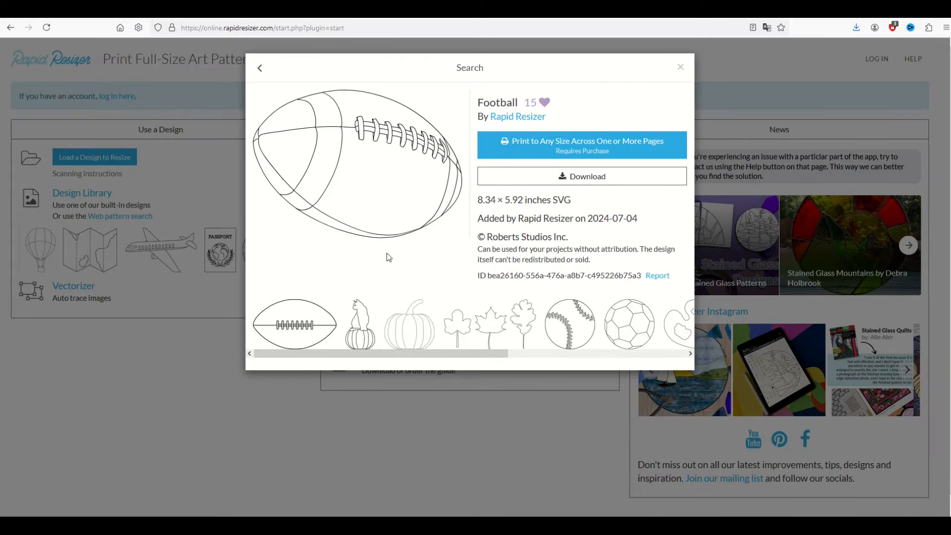
# Step: Save the football preview image from its design page to the computer
pyautogui.rightClick(372, 138)
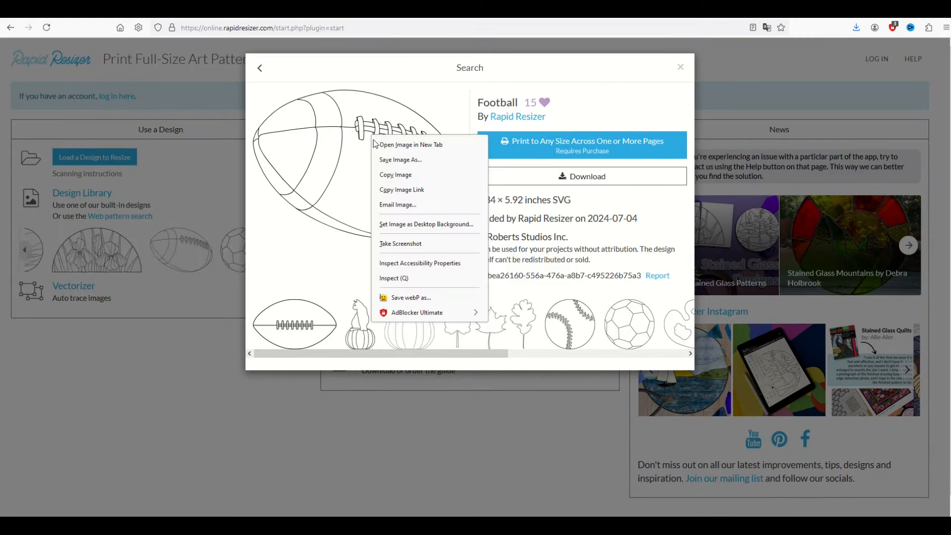
pyautogui.click(415, 161)
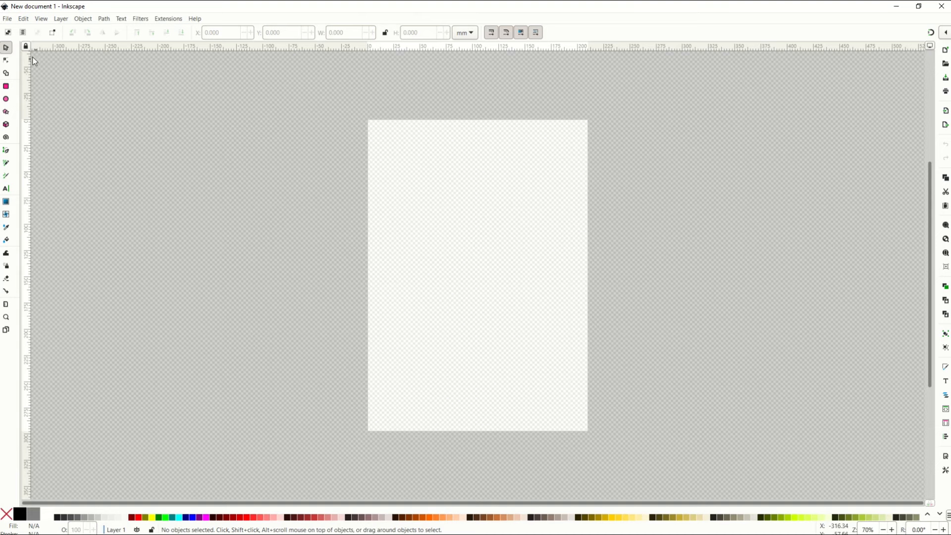
# Step: Switch to Inkscape, open Football.png embedded with smooth rendering, and move the image partly off its page
pyautogui.click(7, 19)
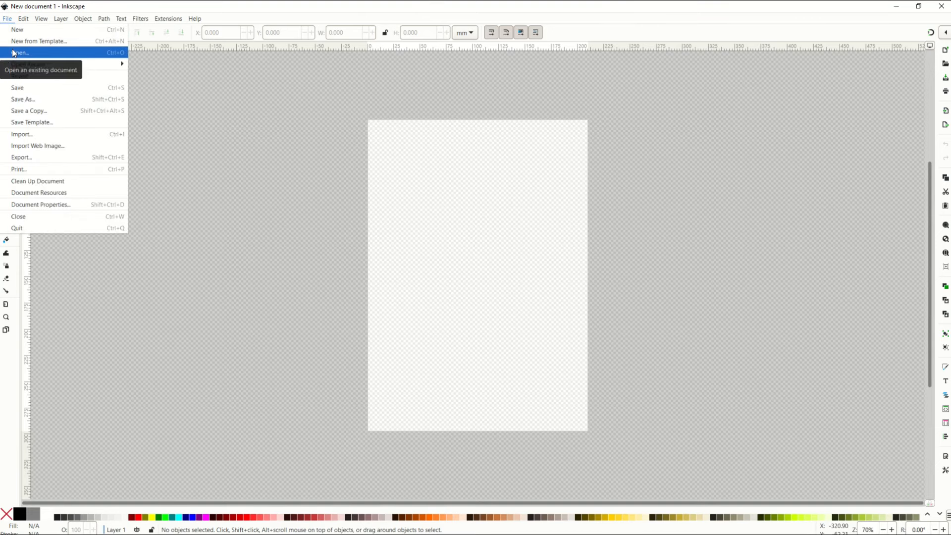
pyautogui.click(12, 49)
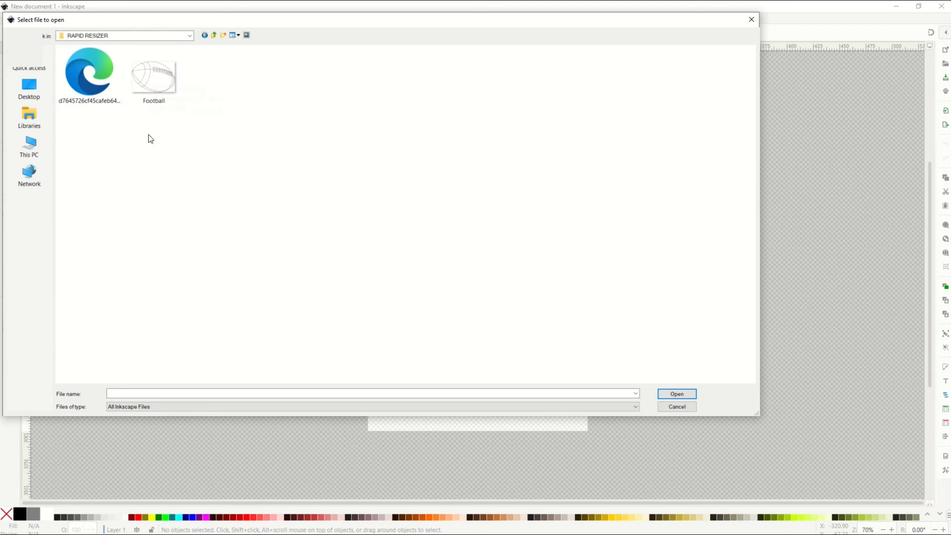
pyautogui.doubleClick(142, 89)
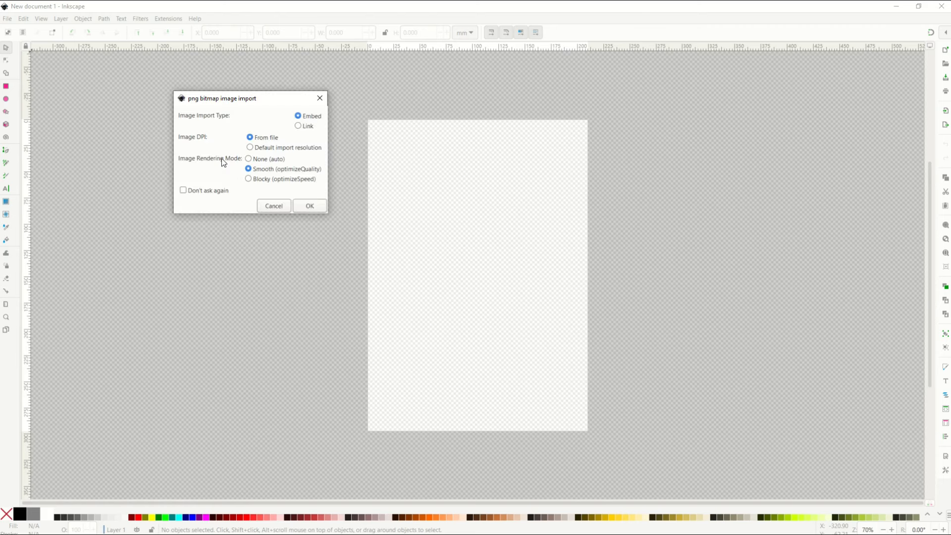
pyautogui.click(304, 206)
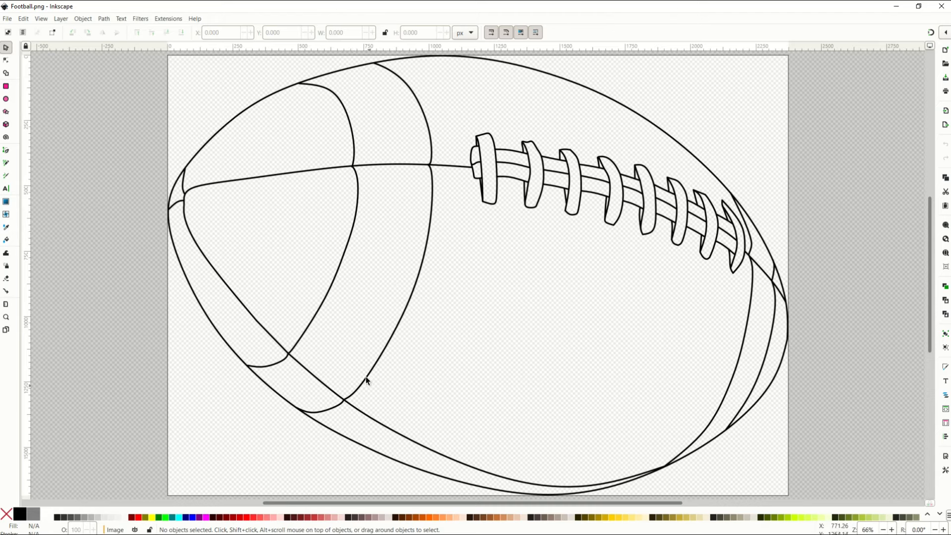
pyautogui.moveTo(235, 171); pyautogui.dragTo(424, 218)
pyautogui.scroll(-1, 424, 218)
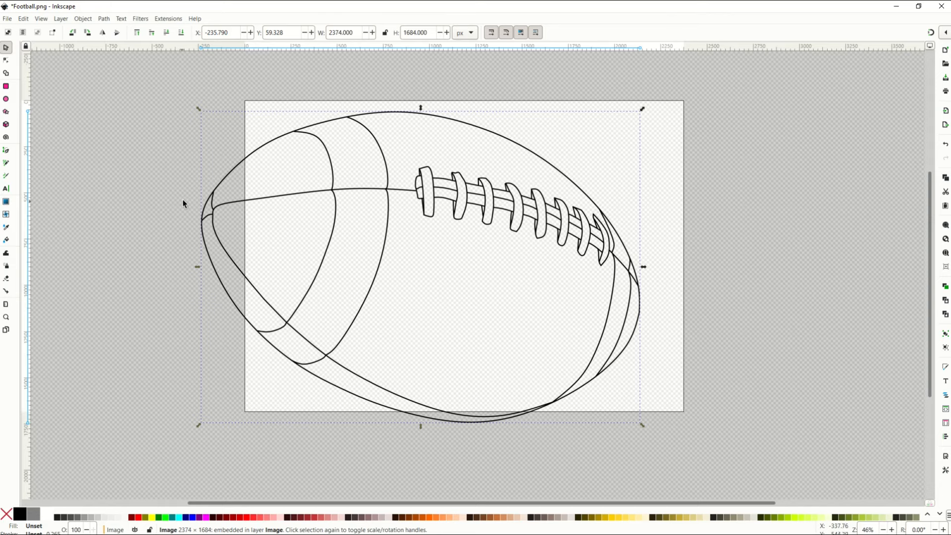
# Step: Open the saved SVG version of the football from a new blank document
pyautogui.click(7, 18)
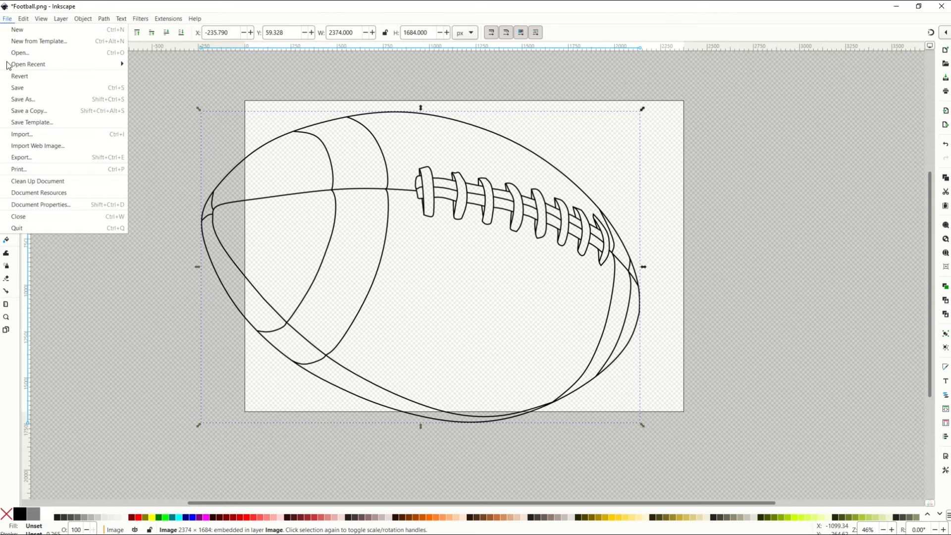
pyautogui.click(21, 204)
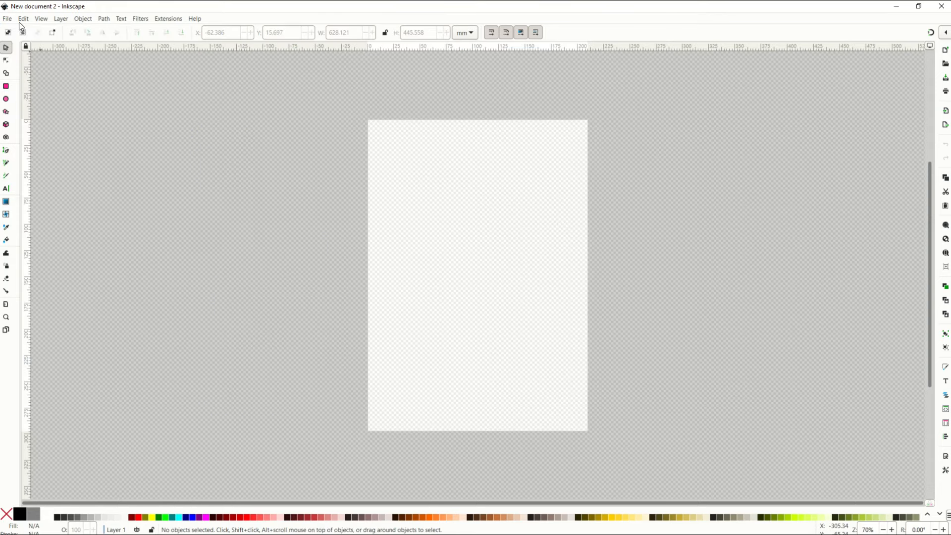
pyautogui.click(8, 18)
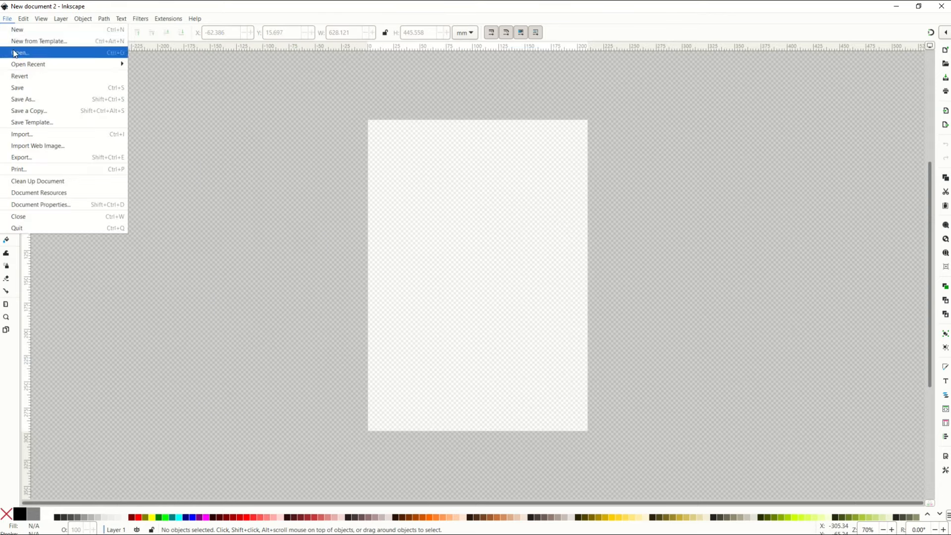
pyautogui.click(20, 51)
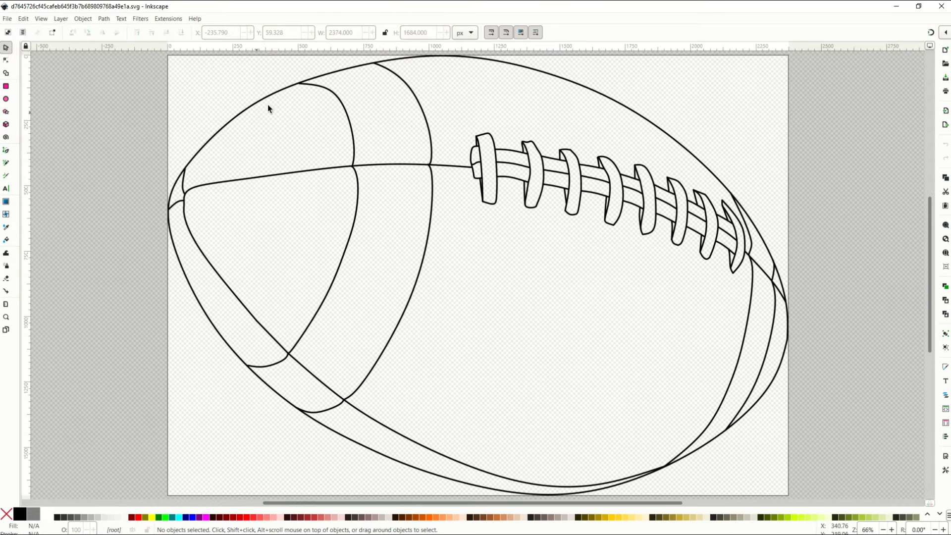
# Step: Select the football's separate outline paths with the Node tool and try moving the inner curved seam
pyautogui.click(6, 64)
pyautogui.click(181, 193)
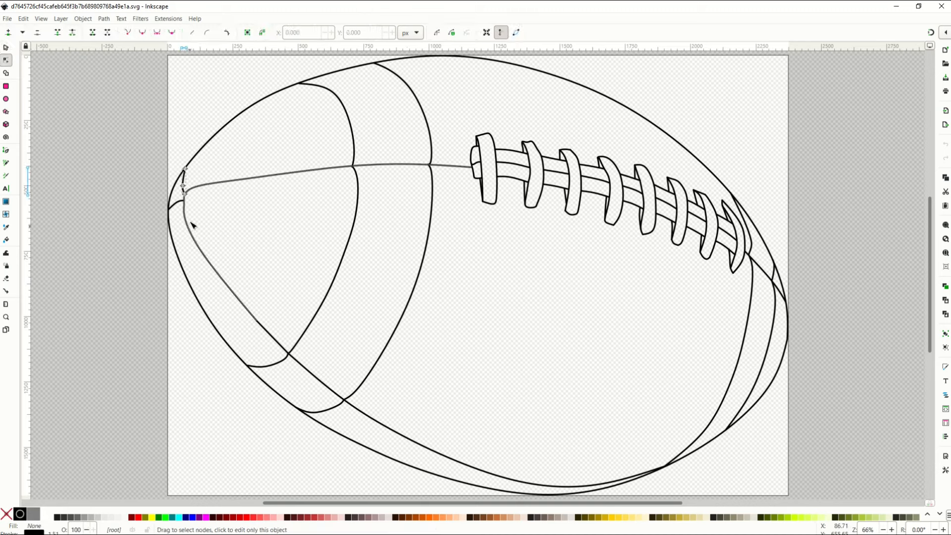
pyautogui.click(204, 261)
pyautogui.click(350, 239)
pyautogui.moveTo(346, 254); pyautogui.dragTo(209, 197)
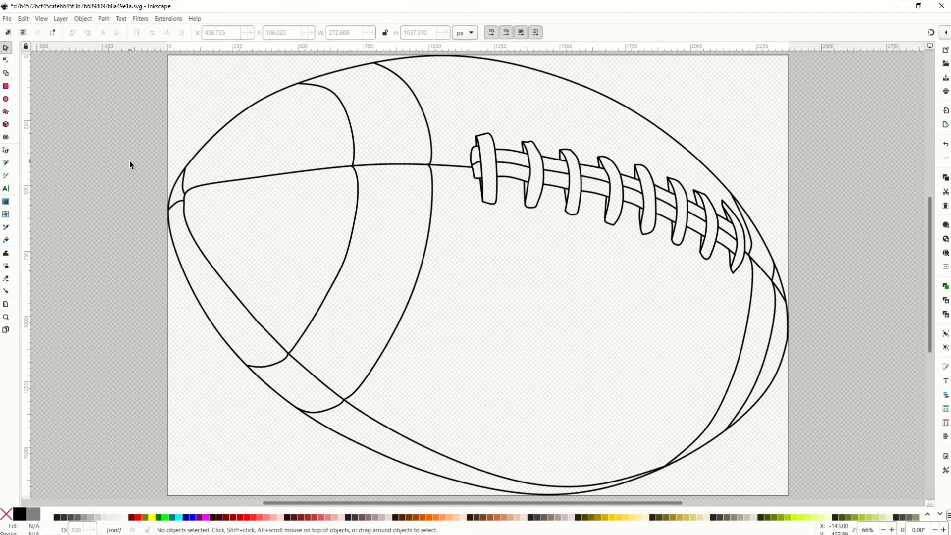
pyautogui.scroll(-3, 132, 165)
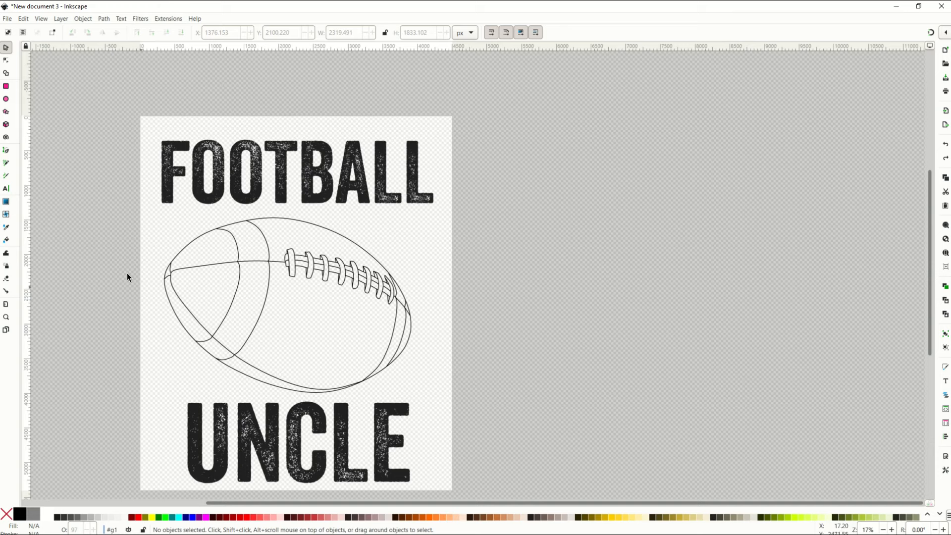
# Step: Fill the football's leather panels with brown #784421 using the Paint Bucket, leaving the stripes and laces unfilled
pyautogui.click(7, 241)
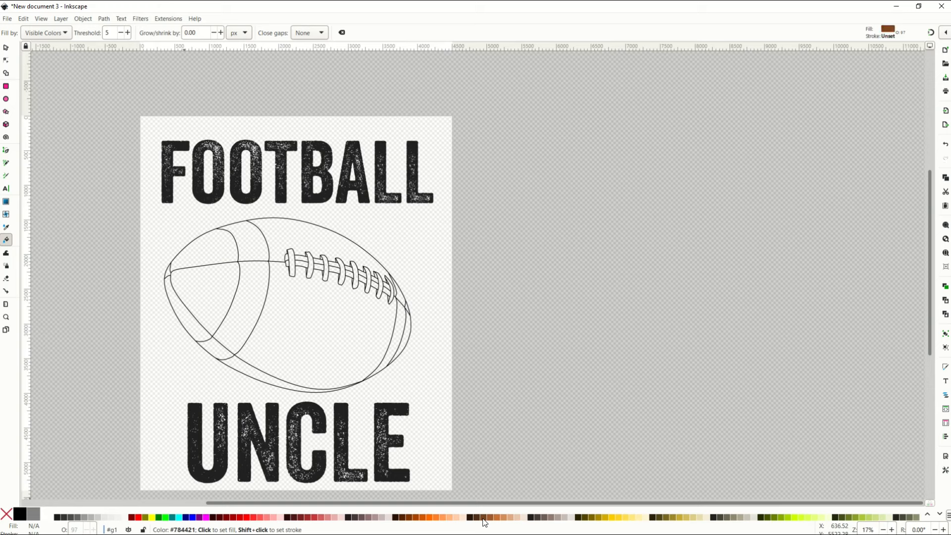
pyautogui.click(301, 336)
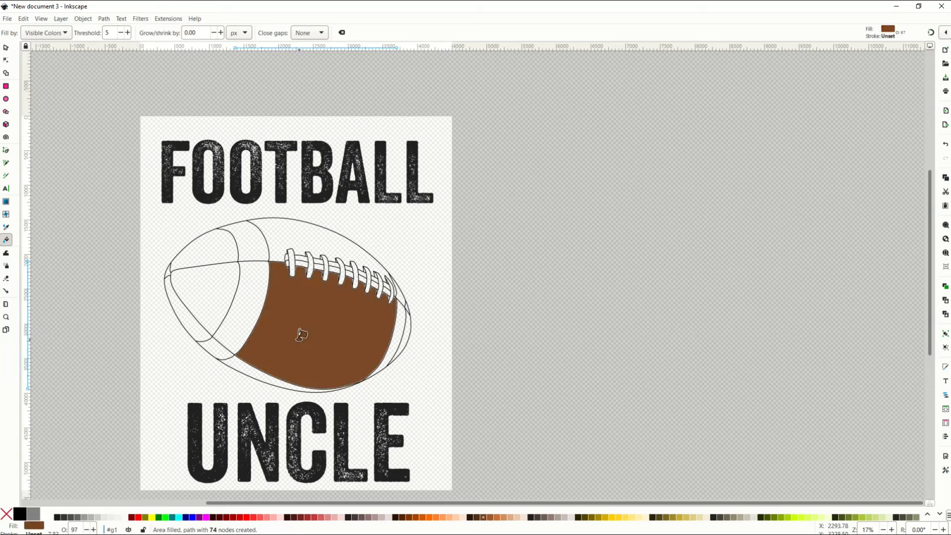
pyautogui.click(288, 233)
pyautogui.click(223, 246)
pyautogui.click(407, 340)
pyautogui.click(405, 338)
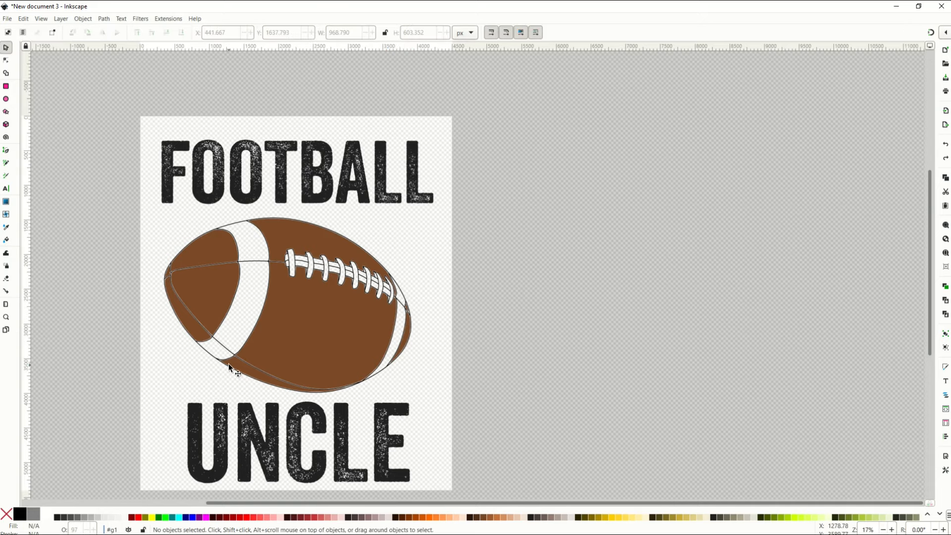
# Step: Fill the sections of the football's wide stripe and the lacing with white using the Paint Bucket
pyautogui.scroll(2, 194, 298)
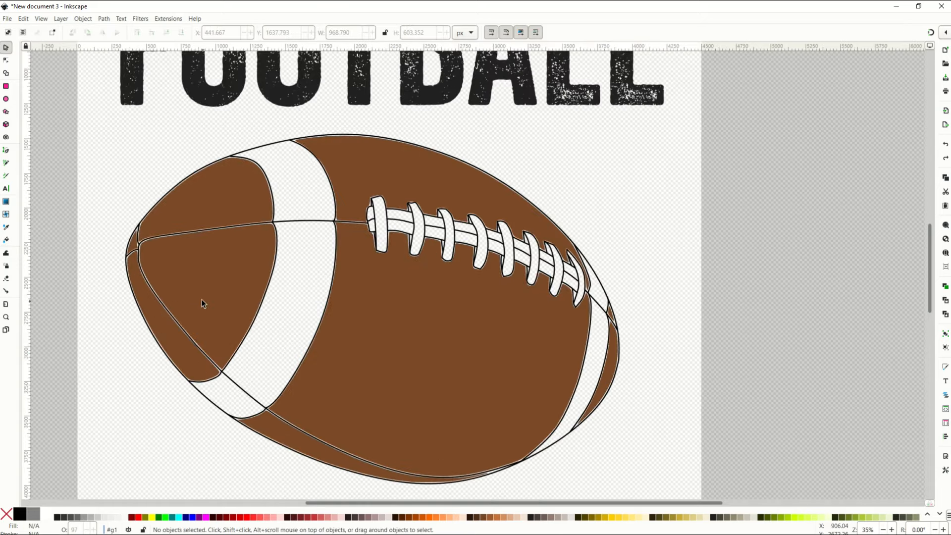
pyautogui.scroll(-1, 202, 299)
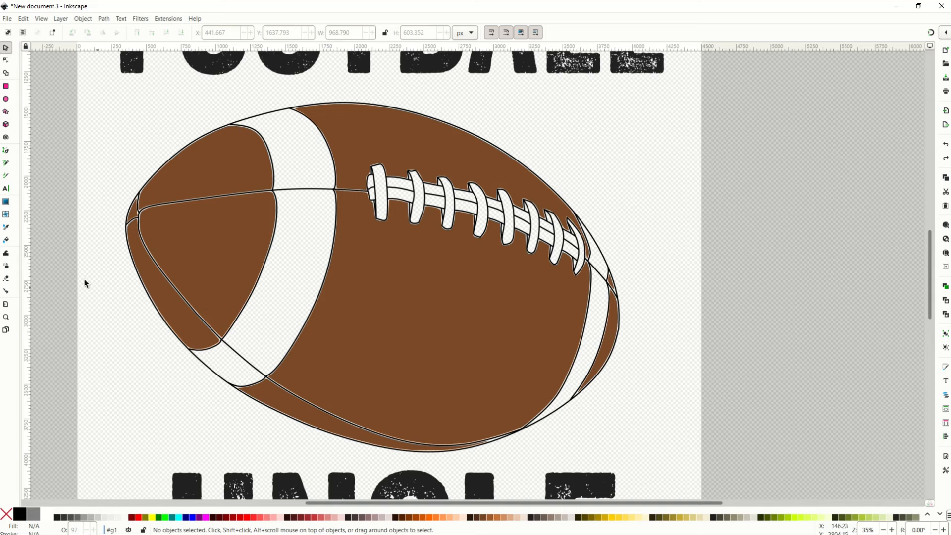
pyautogui.click(7, 241)
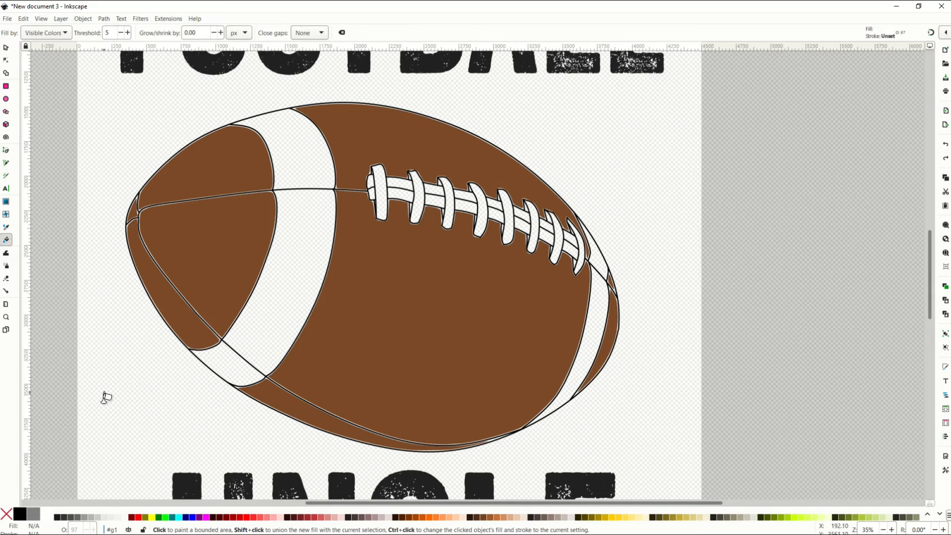
pyautogui.click(123, 517)
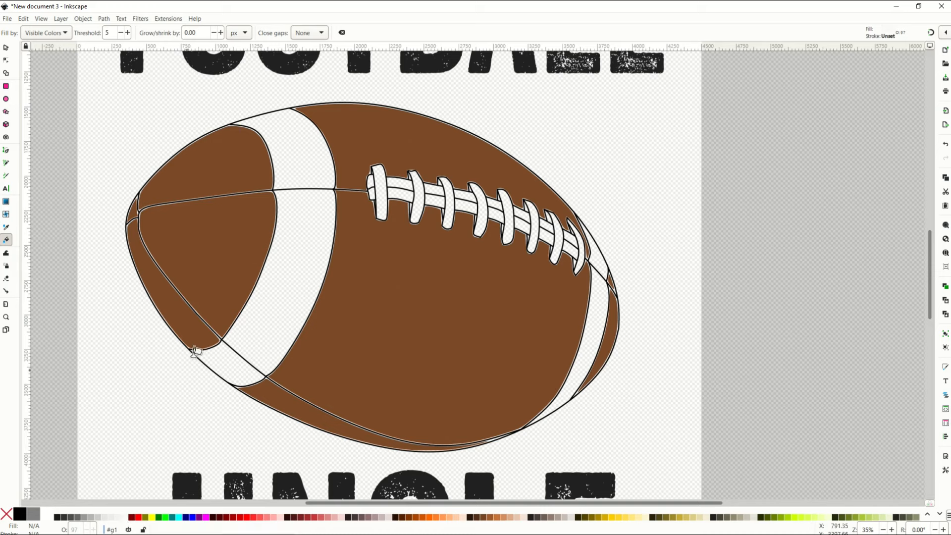
pyautogui.click(237, 349)
pyautogui.click(283, 259)
pyautogui.click(297, 140)
pyautogui.click(397, 191)
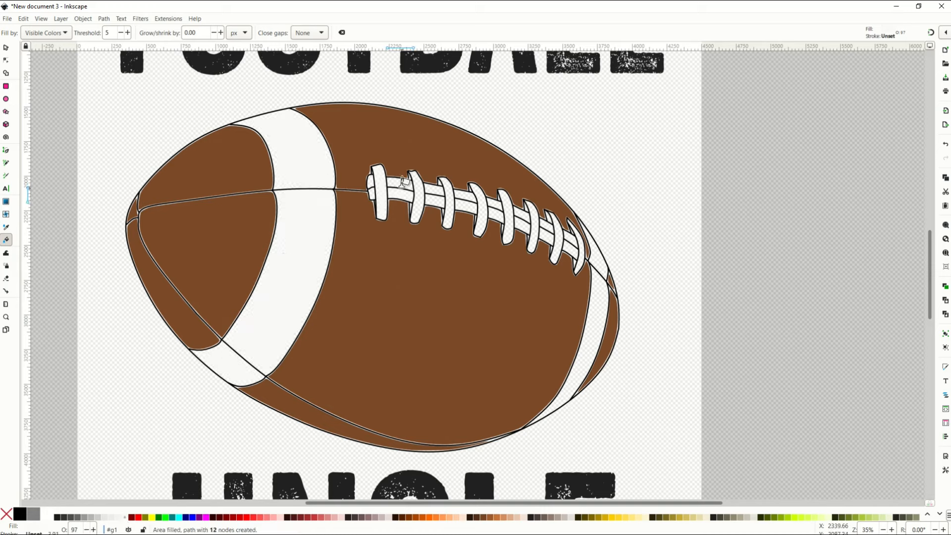
pyautogui.click(434, 192)
# Step: Switch to the White Crew Neck T-Shirt mockup page and set the shirt colour to yellow FBF271
pyautogui.scroll(-2, 433, 248)
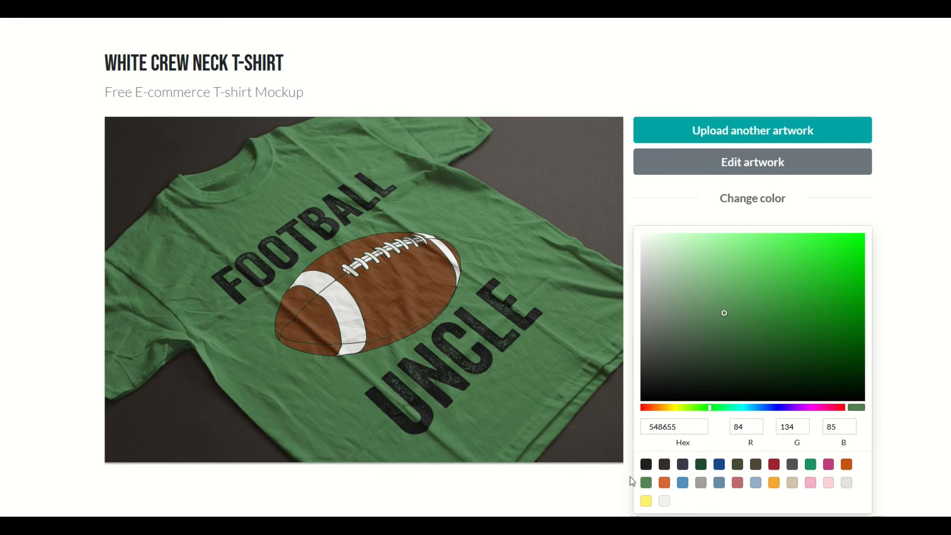
pyautogui.click(646, 502)
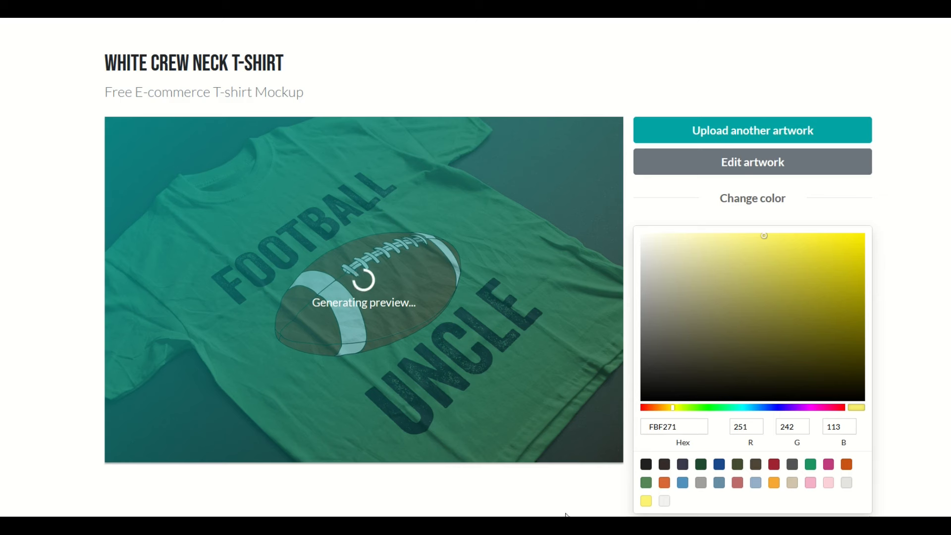